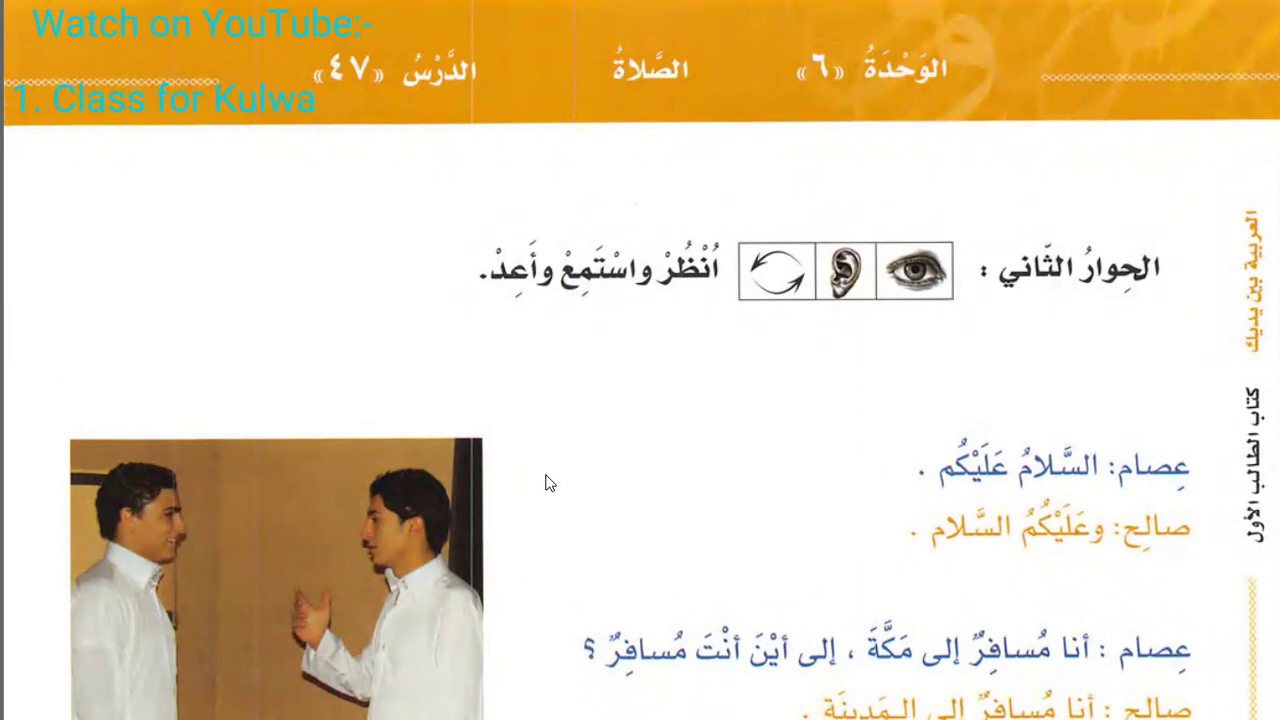
Minimize the textbook window and open the gradebook of the العربية بين يديك class in Google Classroom using Google Chrome.
{"action": "scroll", "coordinate": [545, 483], "scroll_direction": "down", "scroll_amount": 5}
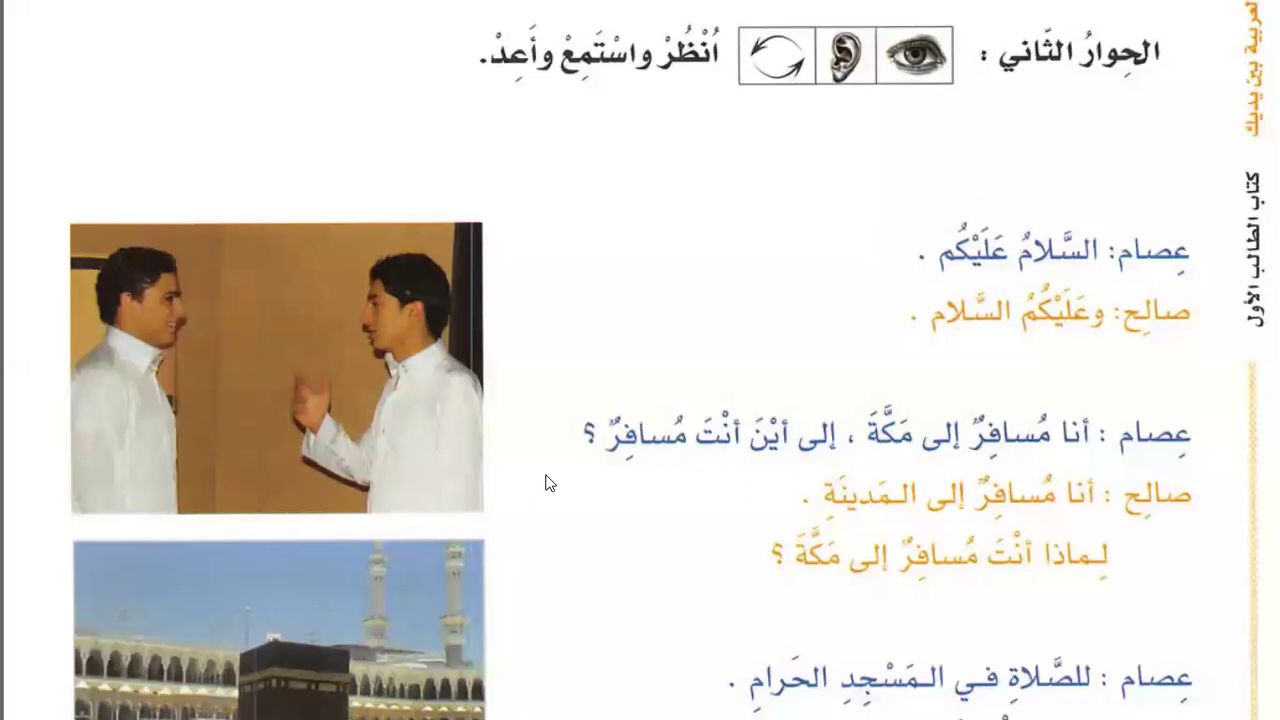
{"action": "left_click", "coordinate": [545, 483]}
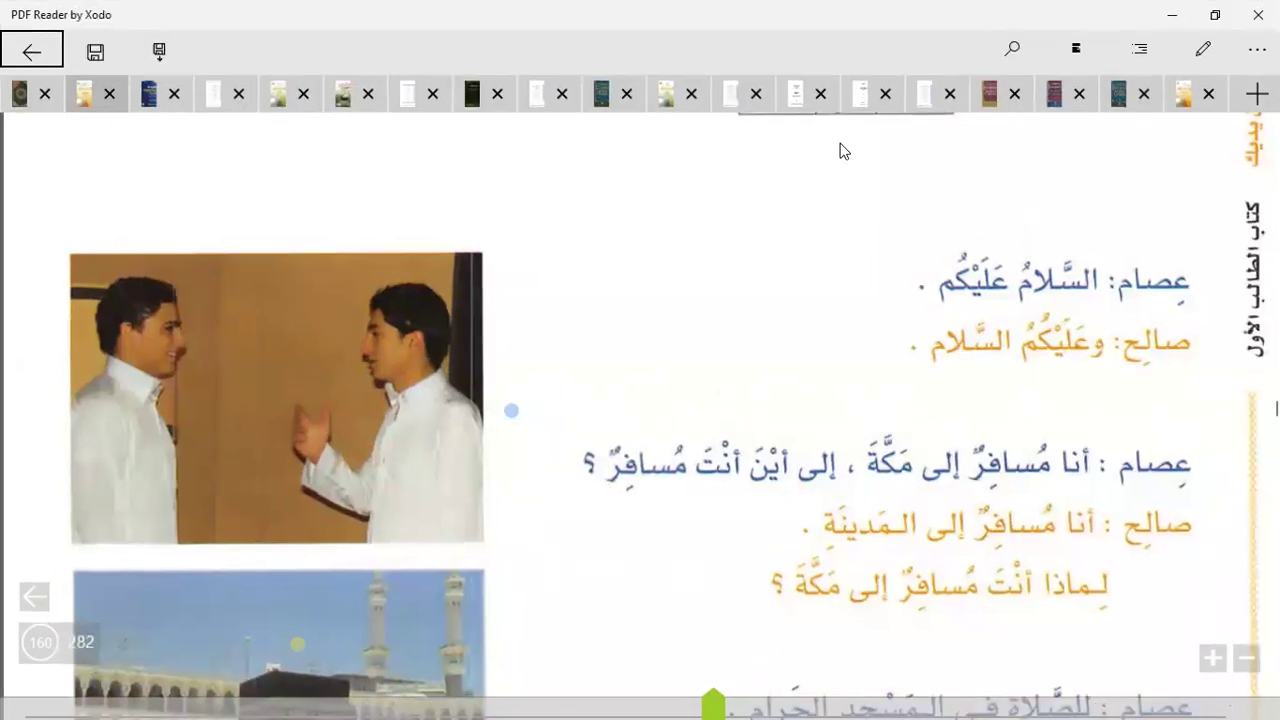
{"action": "left_click", "coordinate": [1171, 10]}
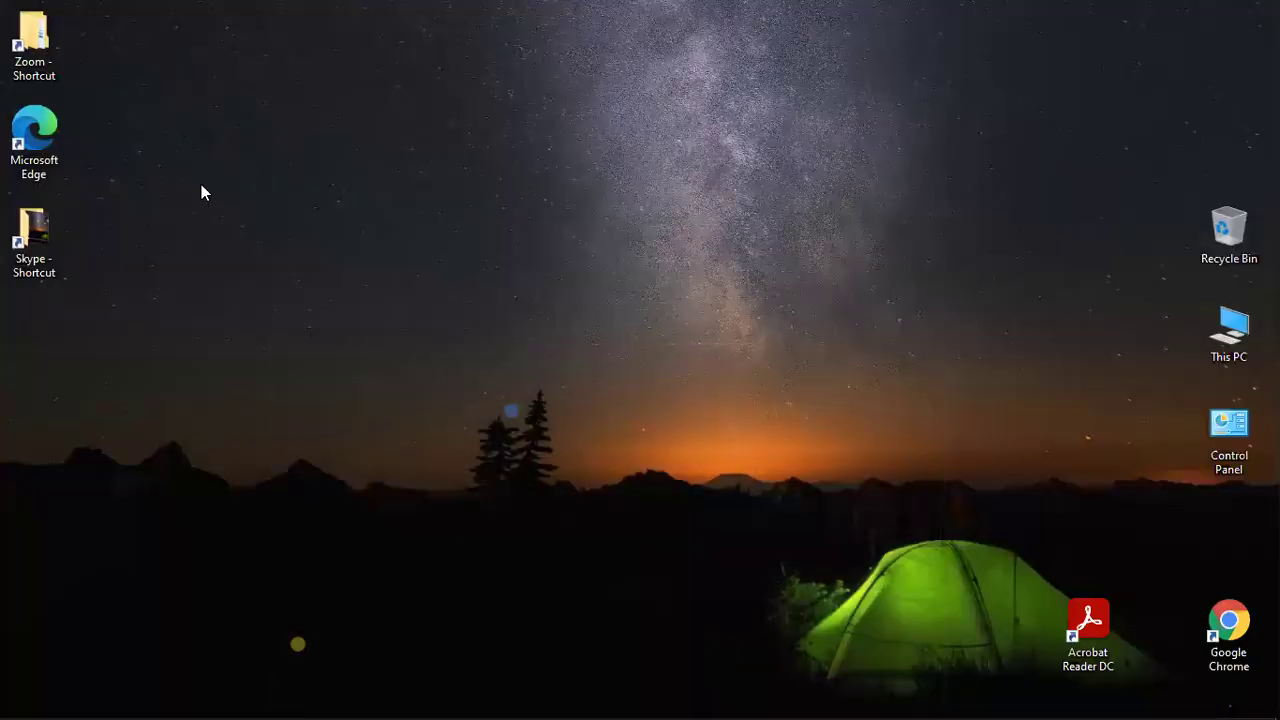
{"action": "mouse_move", "coordinate": [502, 694]}
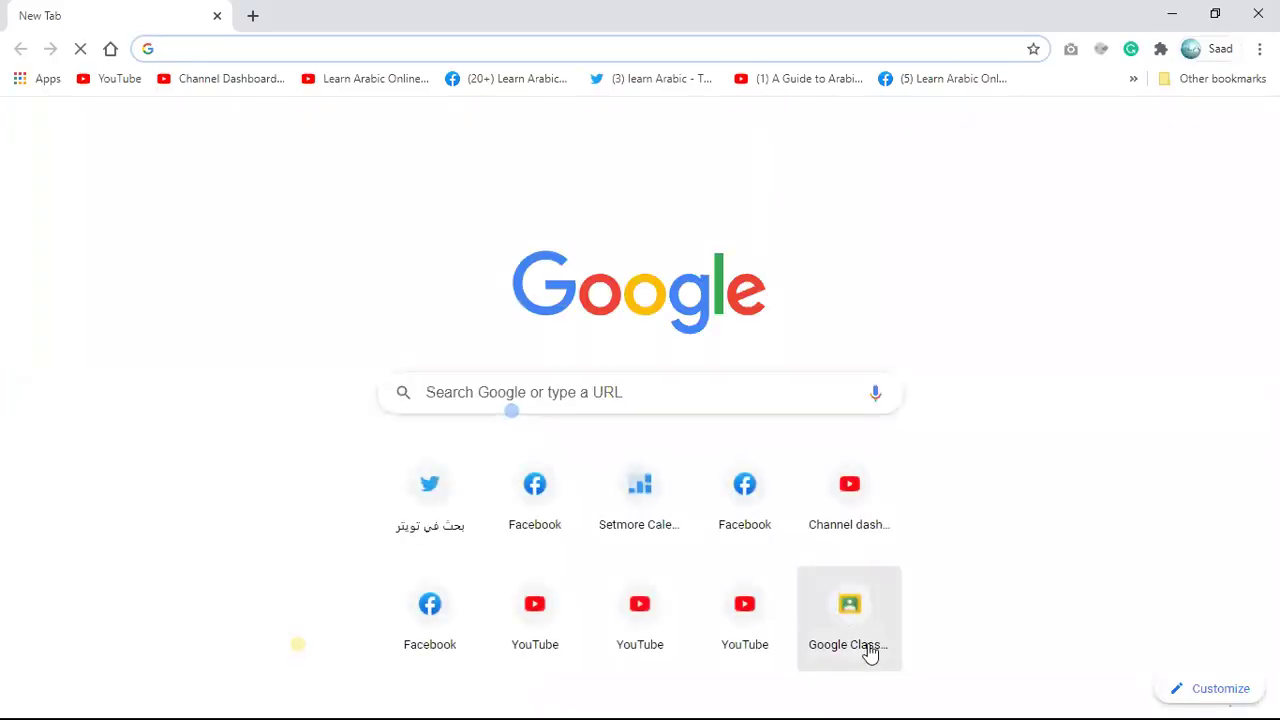
{"action": "left_click", "coordinate": [867, 648]}
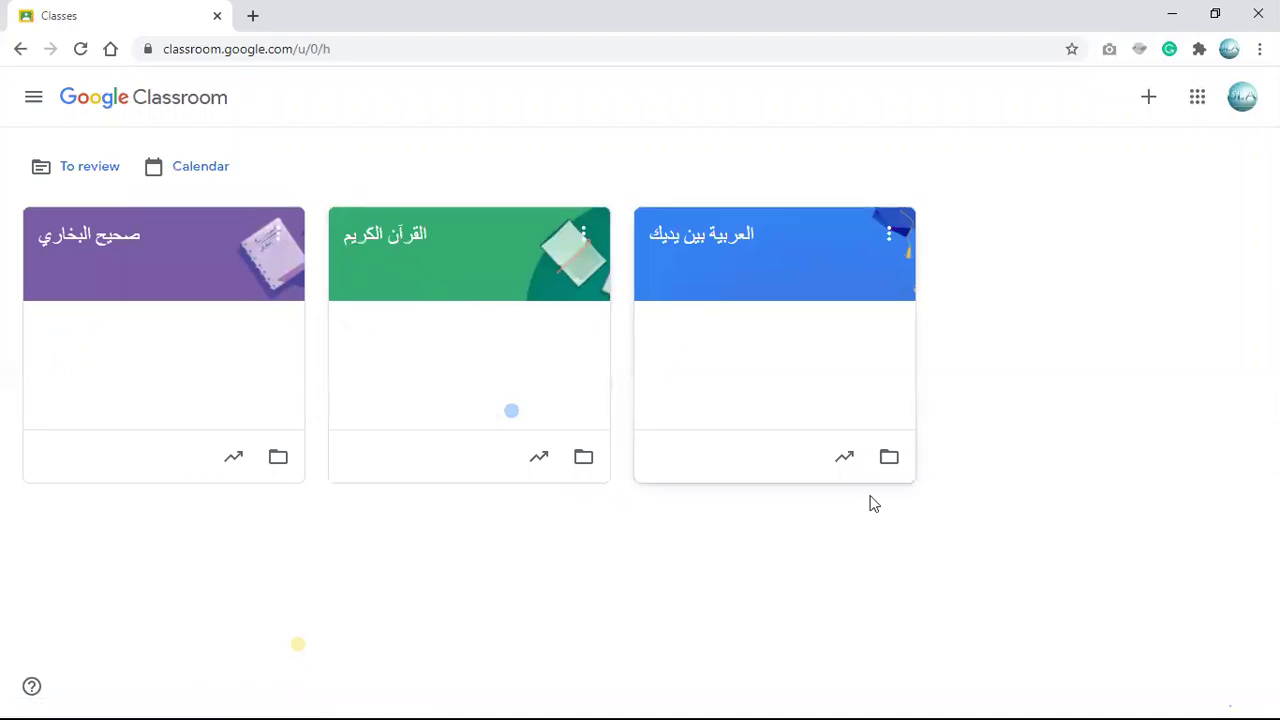
{"action": "left_click", "coordinate": [847, 456]}
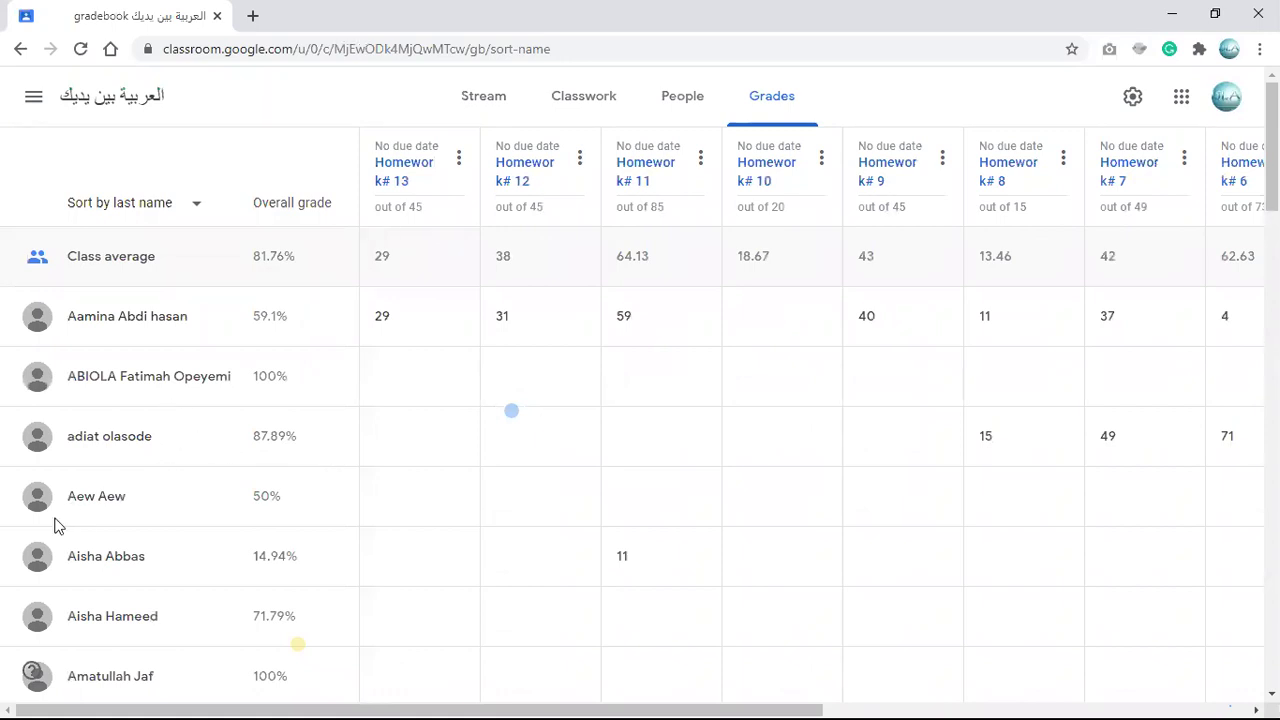
Examine the first students' scores and overall grades in the gradebook across Homework #13 through Homework #1.
{"action": "scroll", "coordinate": [55, 525], "scroll_direction": "down", "scroll_amount": 2}
{"action": "scroll", "coordinate": [55, 525], "scroll_direction": "up", "scroll_amount": 2}
{"action": "scroll", "coordinate": [1094, 373], "scroll_direction": "right", "scroll_amount": 7}
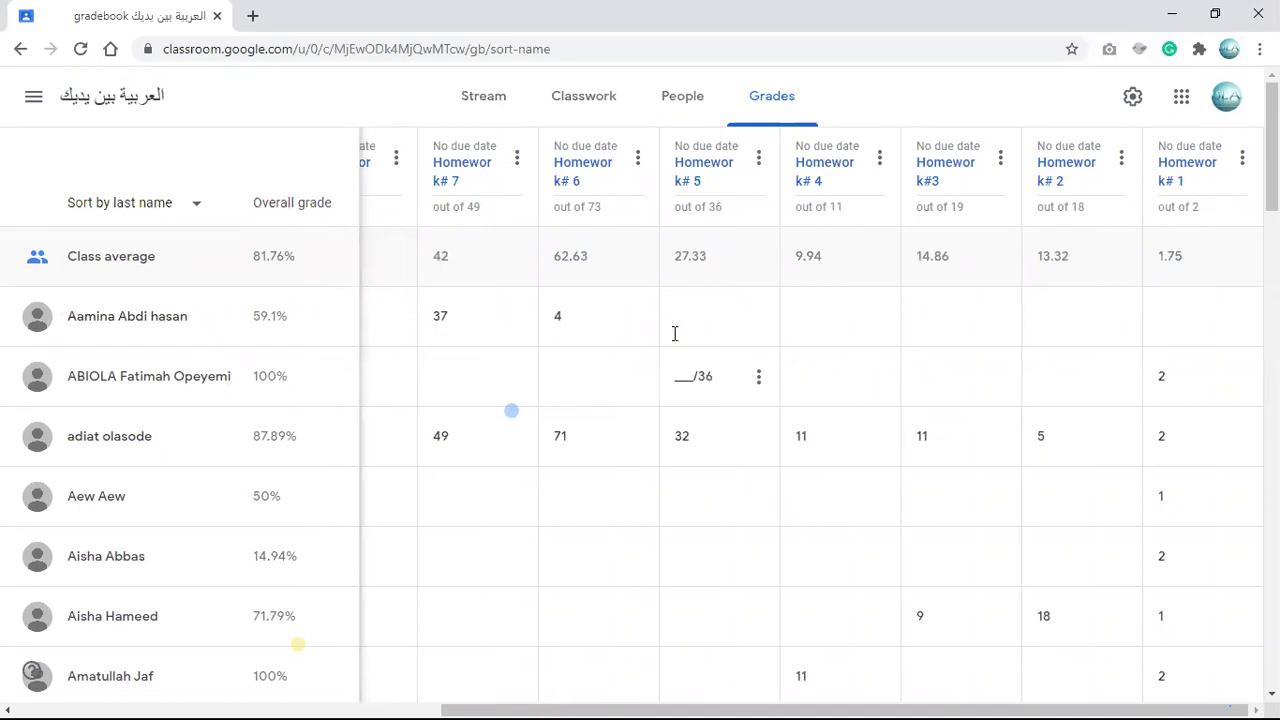
{"action": "scroll", "coordinate": [616, 375], "scroll_direction": "left", "scroll_amount": 6}
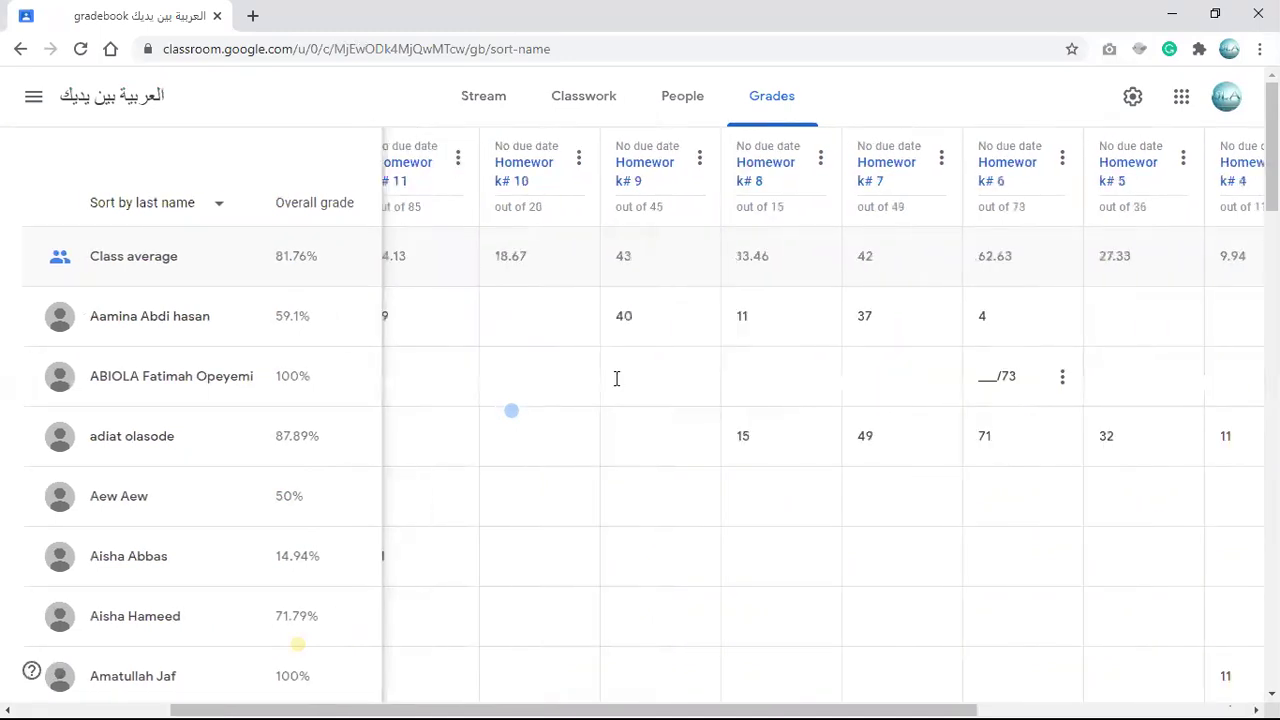
{"action": "scroll", "coordinate": [616, 378], "scroll_direction": "left", "scroll_amount": 2}
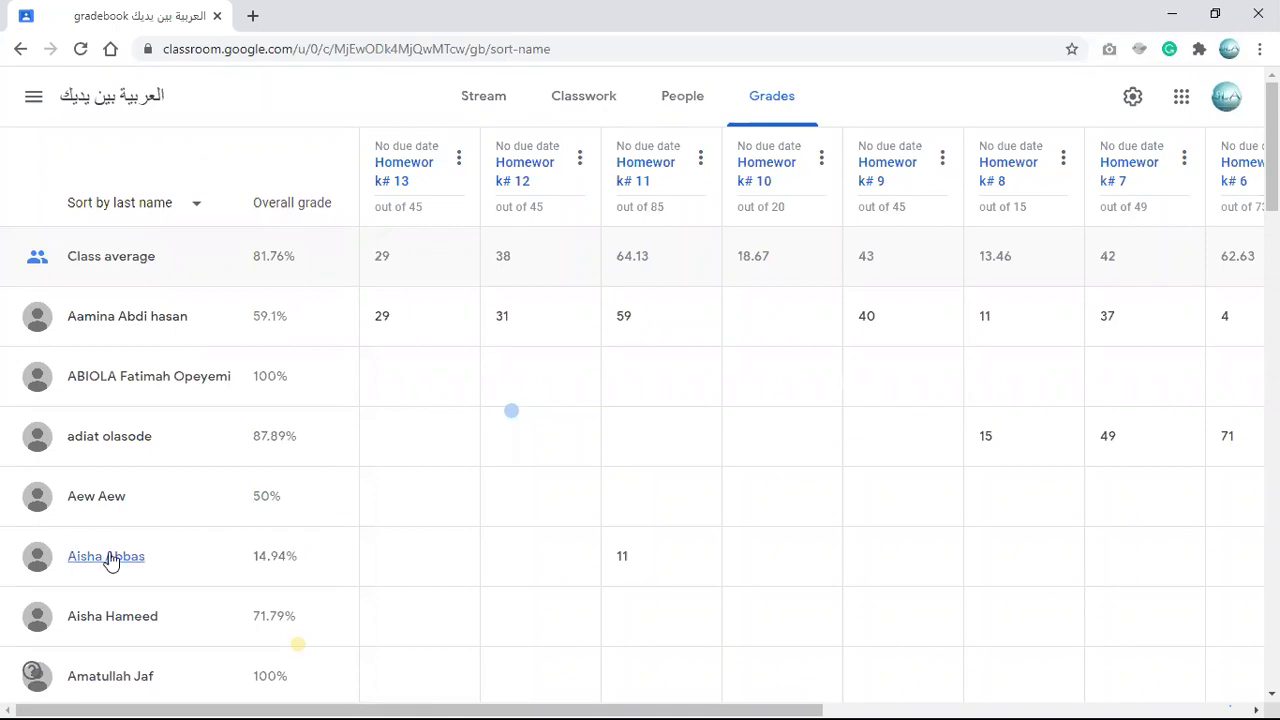
{"action": "scroll", "coordinate": [109, 560], "scroll_direction": "down", "scroll_amount": 2}
{"action": "scroll", "coordinate": [110, 560], "scroll_direction": "right", "scroll_amount": 2}
{"action": "scroll", "coordinate": [110, 560], "scroll_direction": "right", "scroll_amount": 4}
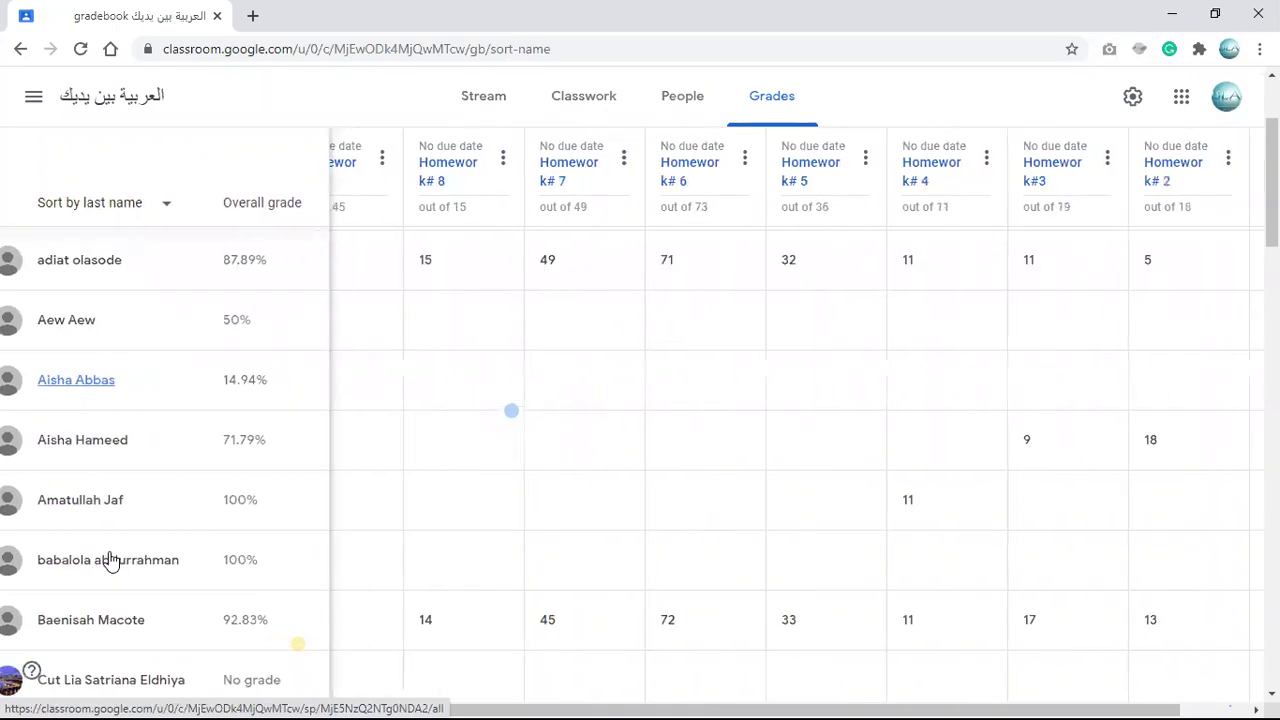
{"action": "scroll", "coordinate": [110, 560], "scroll_direction": "left", "scroll_amount": 6}
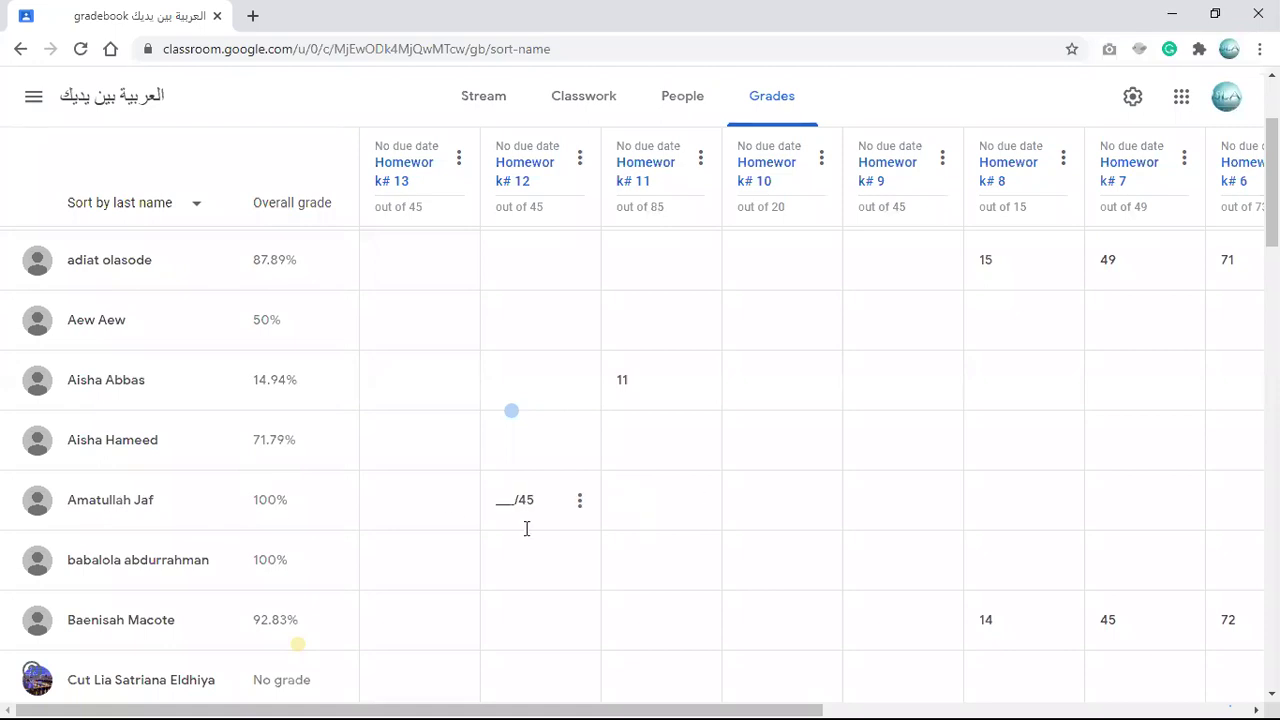
{"action": "scroll", "coordinate": [526, 528], "scroll_direction": "right", "scroll_amount": 3}
{"action": "scroll", "coordinate": [526, 528], "scroll_direction": "right", "scroll_amount": 3}
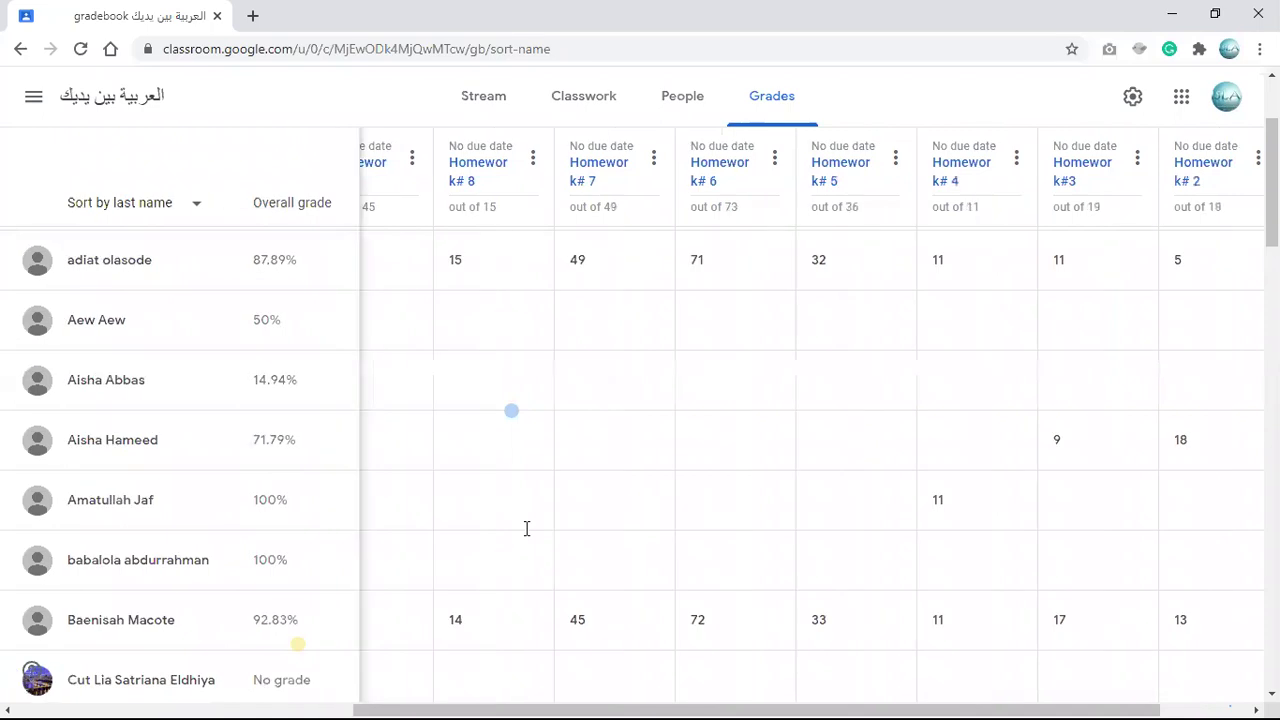
{"action": "scroll", "coordinate": [526, 528], "scroll_direction": "left", "scroll_amount": 2}
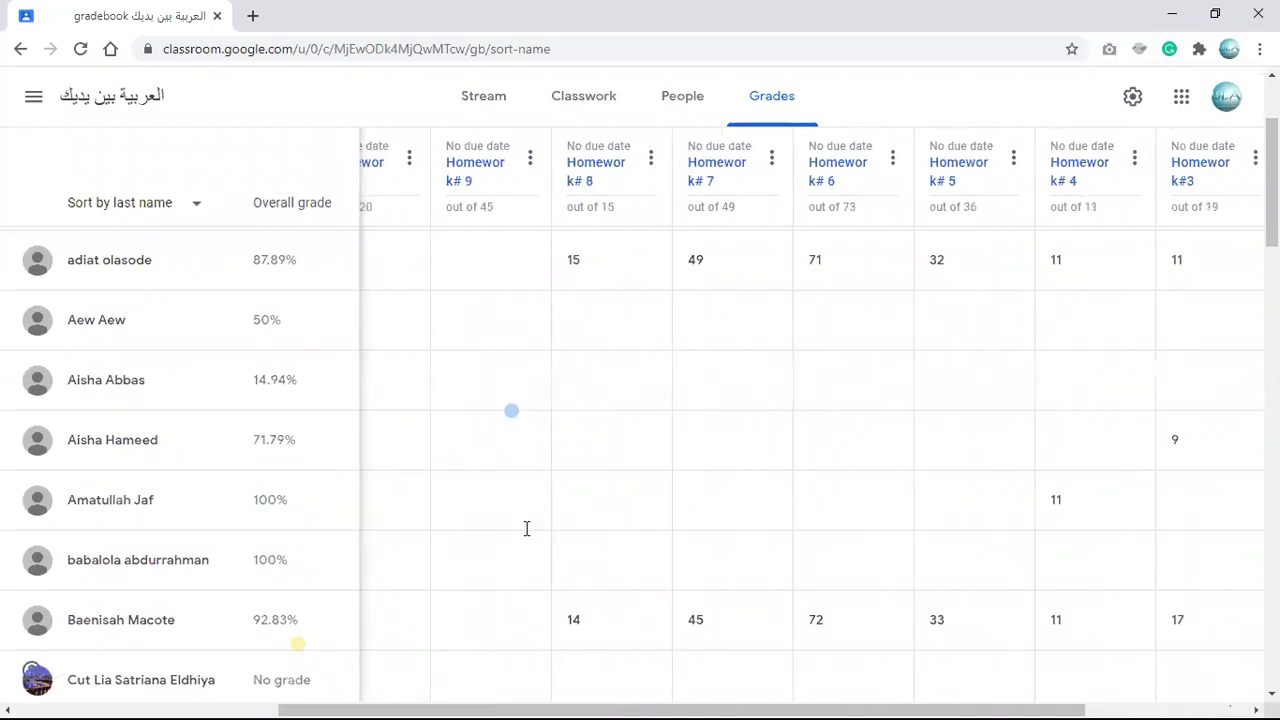
{"action": "scroll", "coordinate": [526, 528], "scroll_direction": "right", "scroll_amount": 2}
{"action": "scroll", "coordinate": [526, 528], "scroll_direction": "left", "scroll_amount": 5}
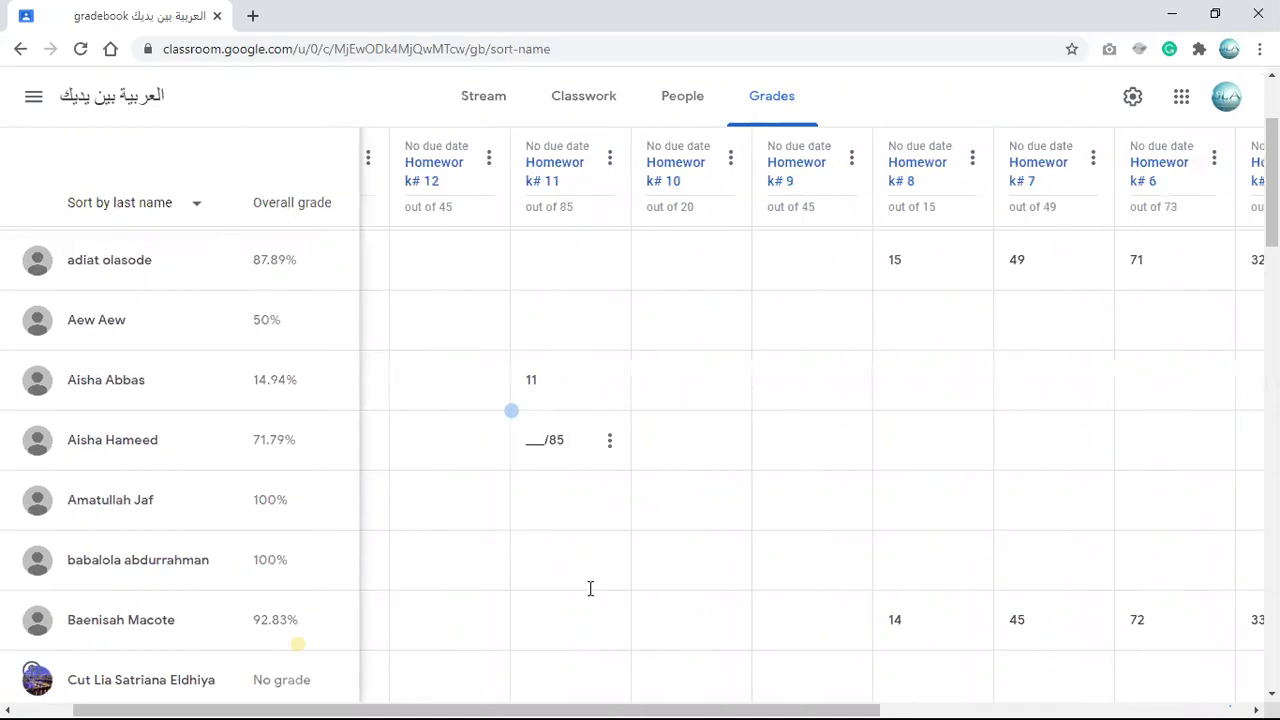
{"action": "scroll", "coordinate": [444, 609], "scroll_direction": "left", "scroll_amount": 1}
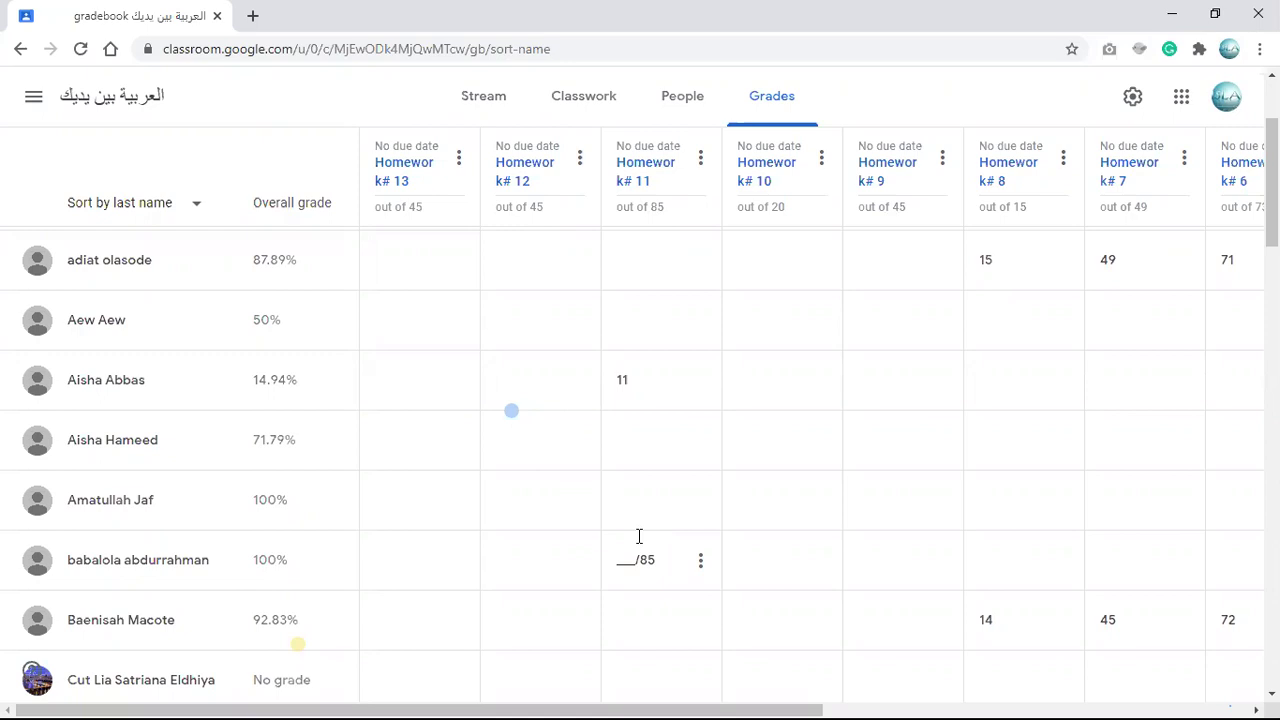
Review the overall grades and homework entries of the students further down the gradebook list.
{"action": "scroll", "coordinate": [639, 537], "scroll_direction": "down", "scroll_amount": 1}
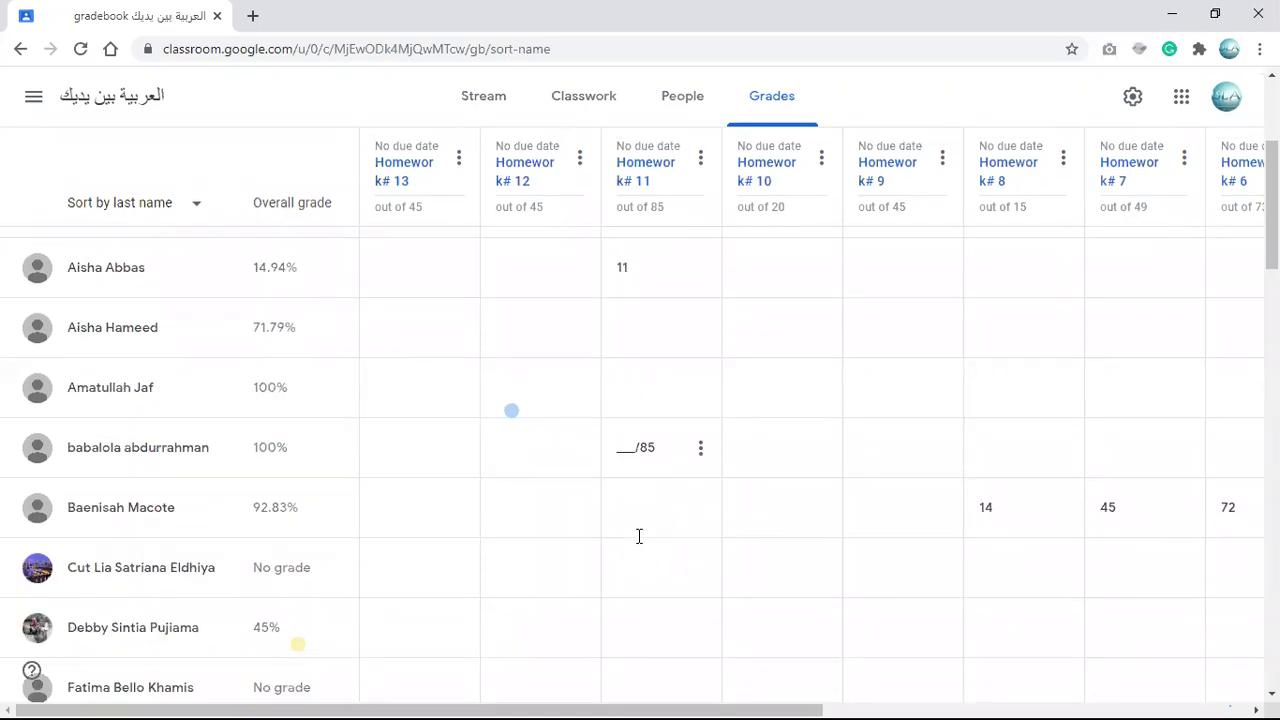
{"action": "scroll", "coordinate": [639, 537], "scroll_direction": "down", "scroll_amount": 1}
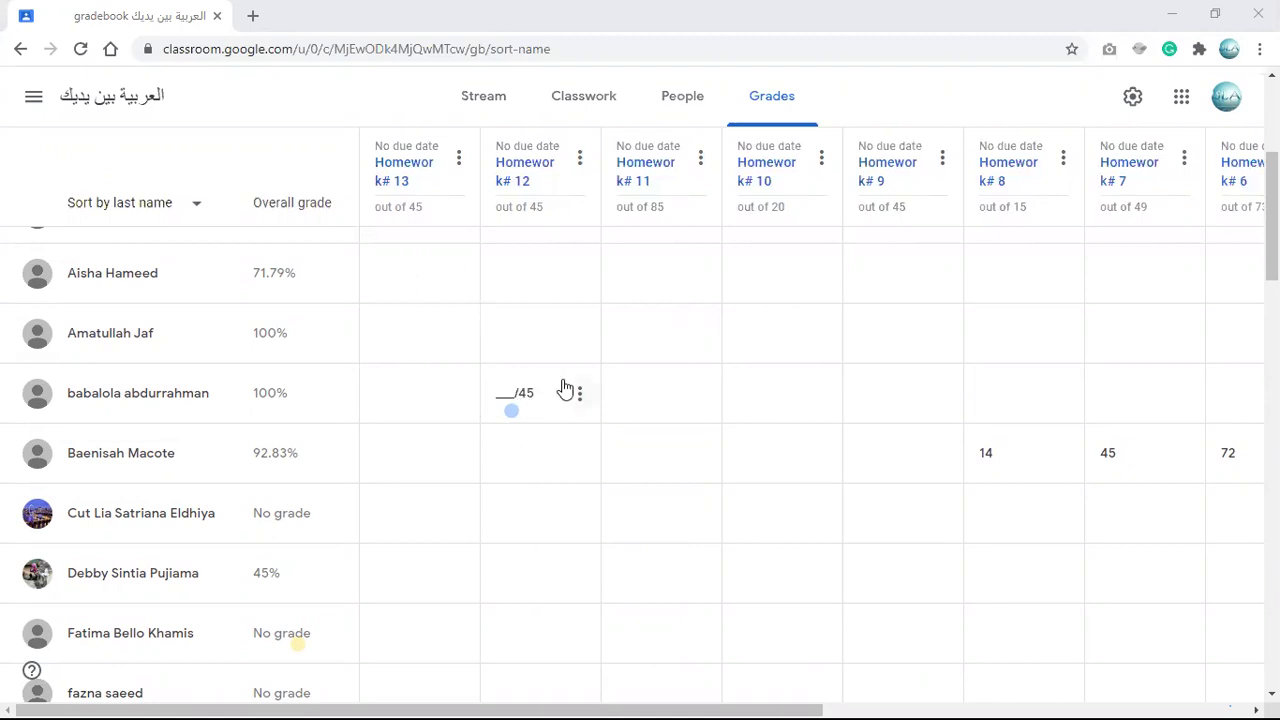
{"action": "scroll", "coordinate": [565, 388], "scroll_direction": "down", "scroll_amount": 3}
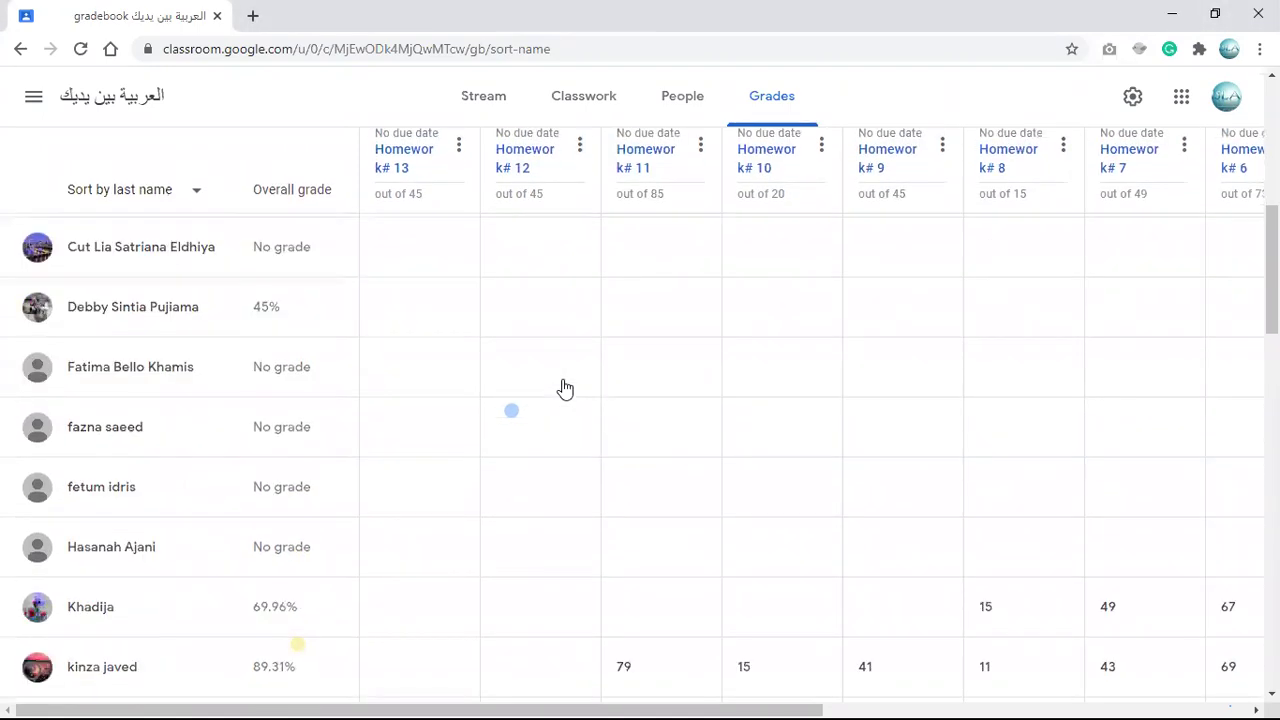
{"action": "scroll", "coordinate": [565, 388], "scroll_direction": "up", "scroll_amount": 3}
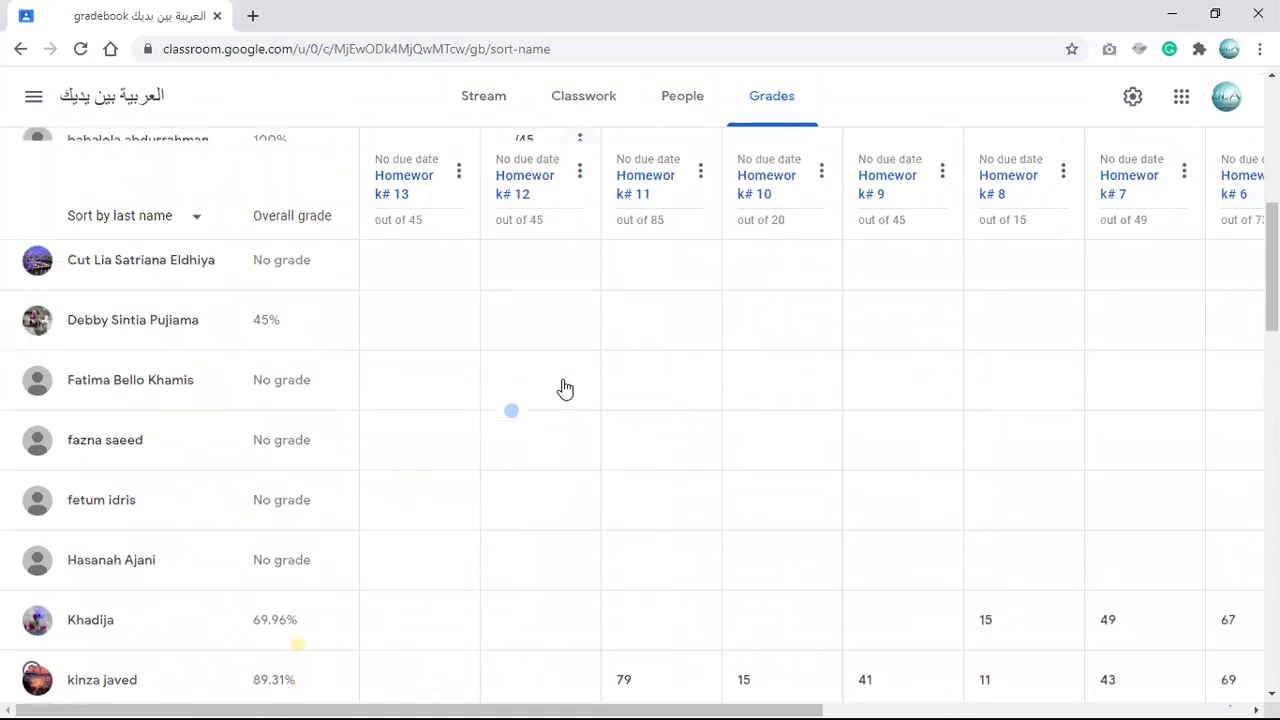
{"action": "scroll", "coordinate": [565, 388], "scroll_direction": "down", "scroll_amount": 3}
{"action": "scroll", "coordinate": [565, 388], "scroll_direction": "down", "scroll_amount": 2}
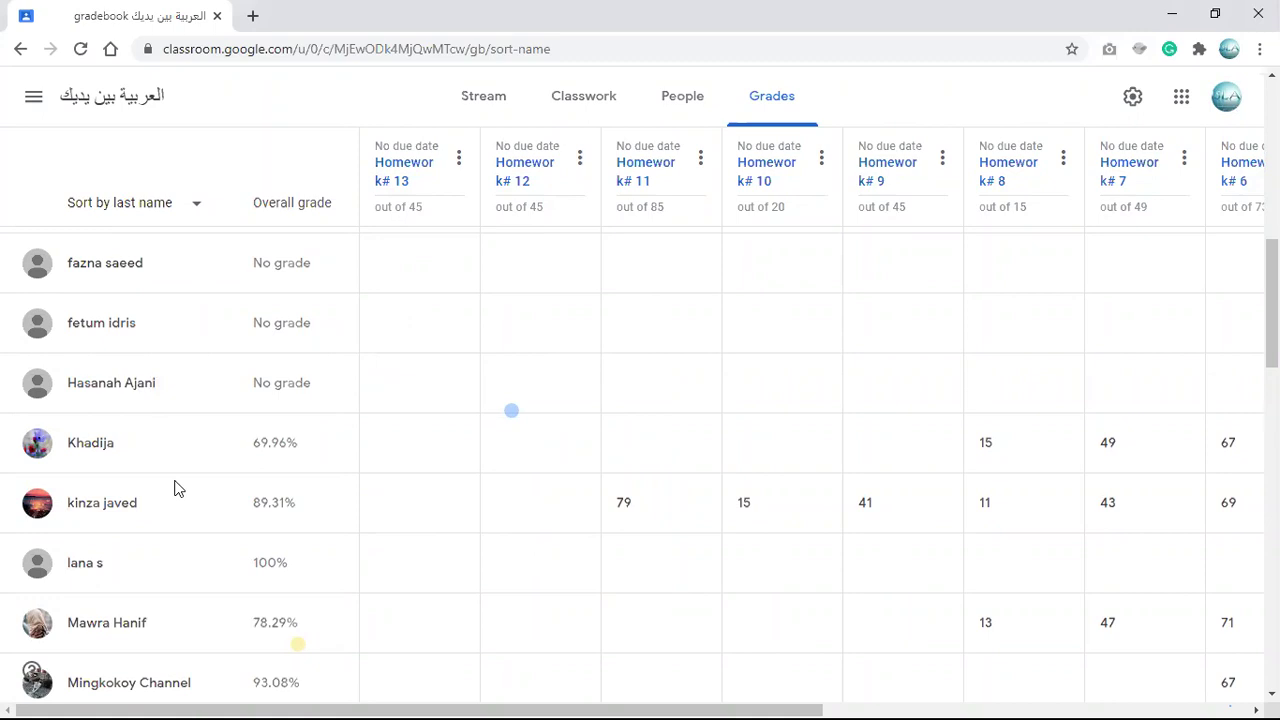
{"action": "scroll", "coordinate": [174, 488], "scroll_direction": "up", "scroll_amount": 1}
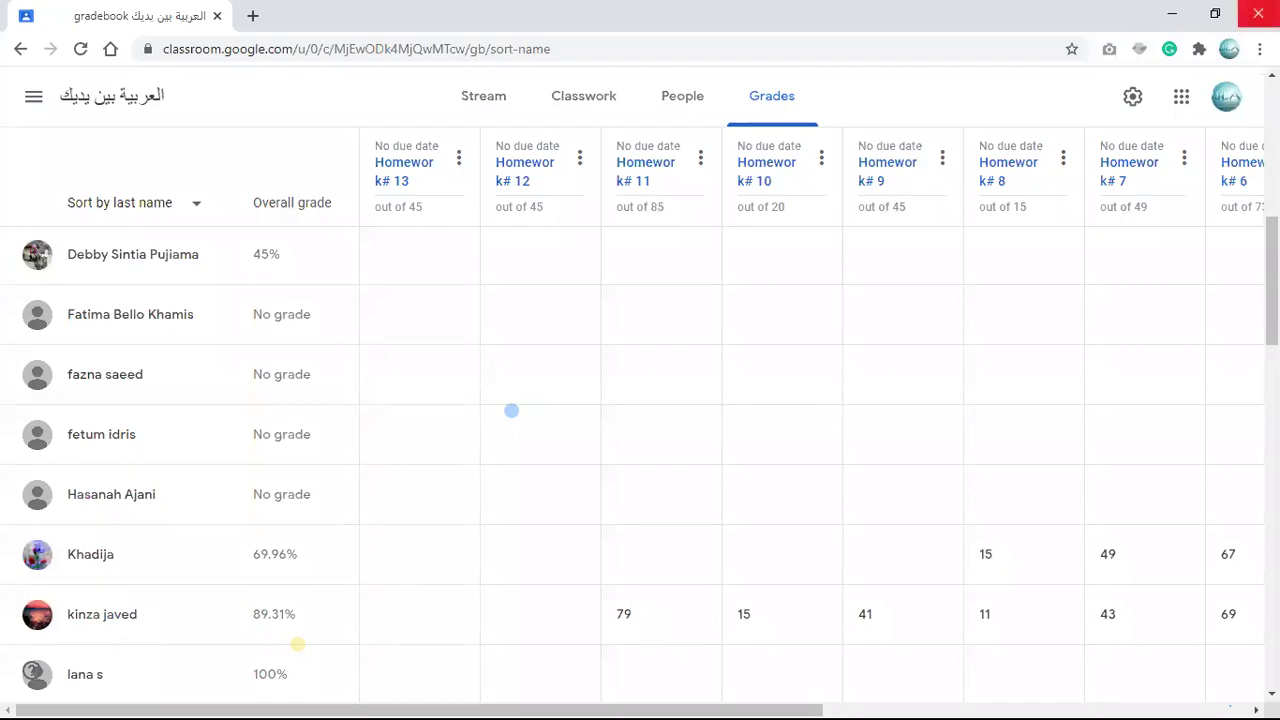
Close the browser and return to the second dialogue of the prayer lesson in PDF Reader by Xodo.
{"action": "left_click", "coordinate": [1258, 14]}
{"action": "mouse_move", "coordinate": [640, 712]}
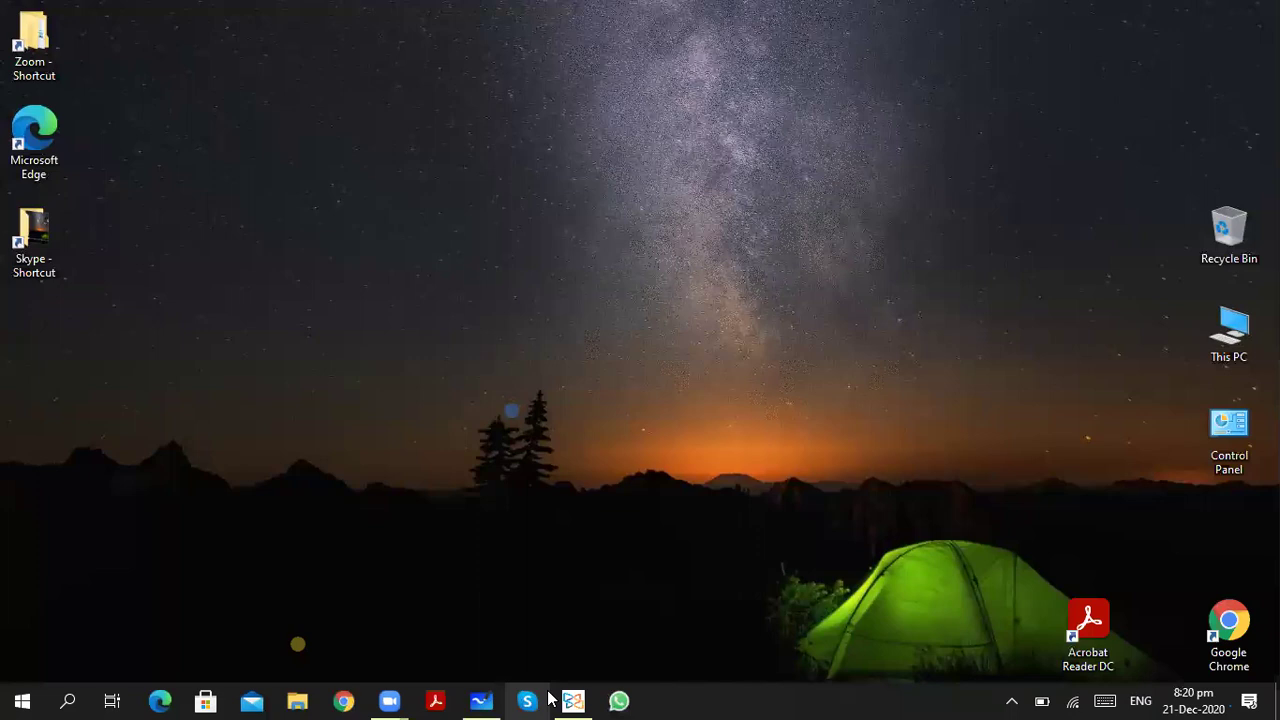
{"action": "mouse_move", "coordinate": [573, 700]}
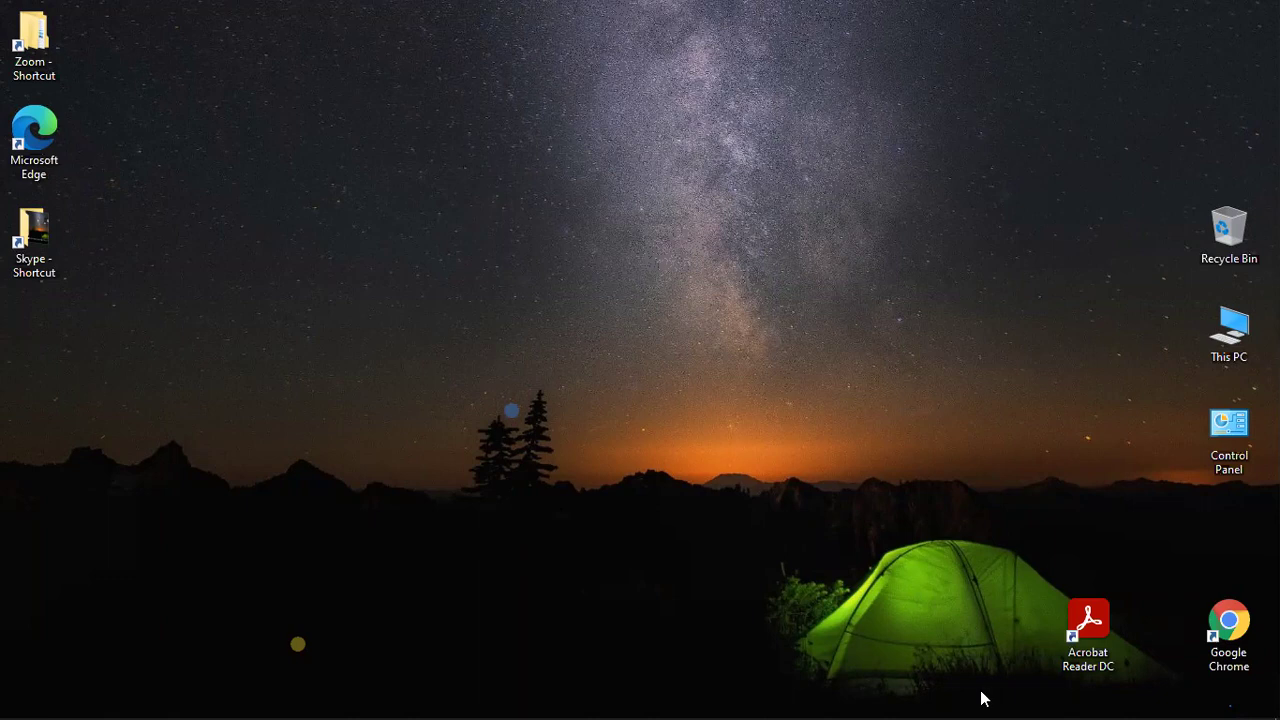
{"action": "mouse_move", "coordinate": [982, 712]}
{"action": "mouse_move", "coordinate": [691, 697]}
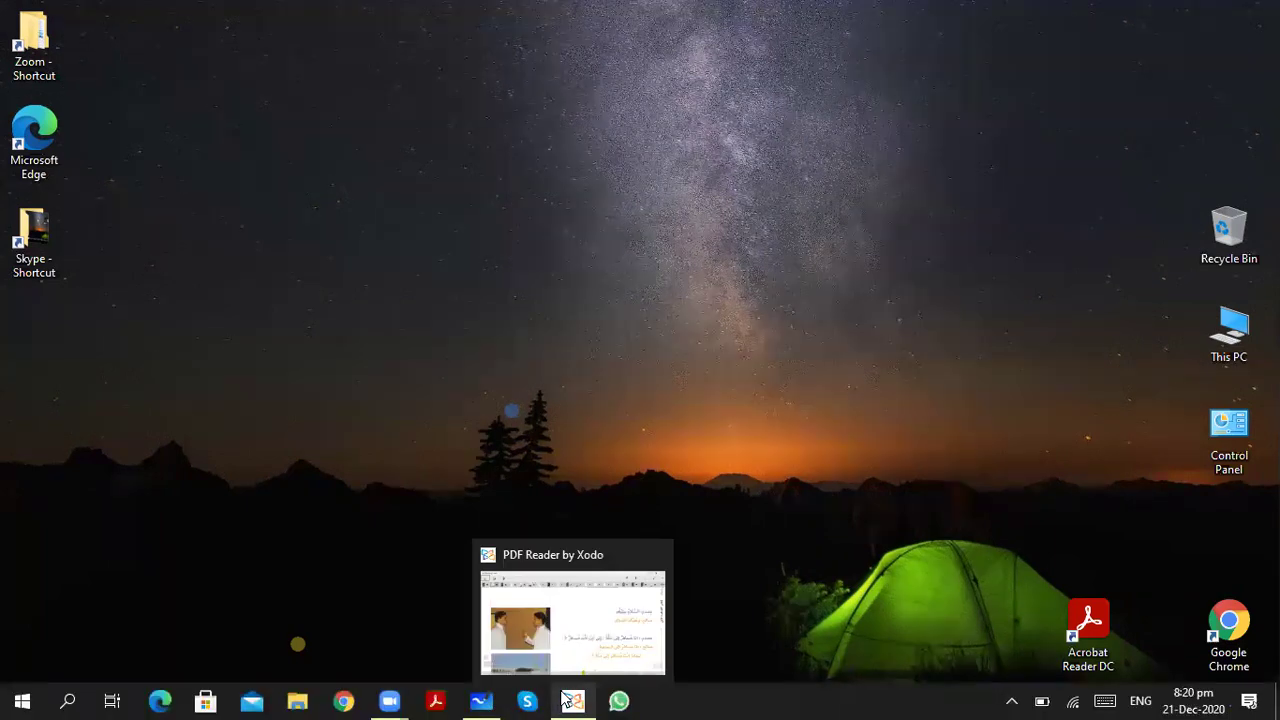
{"action": "left_click", "coordinate": [568, 699]}
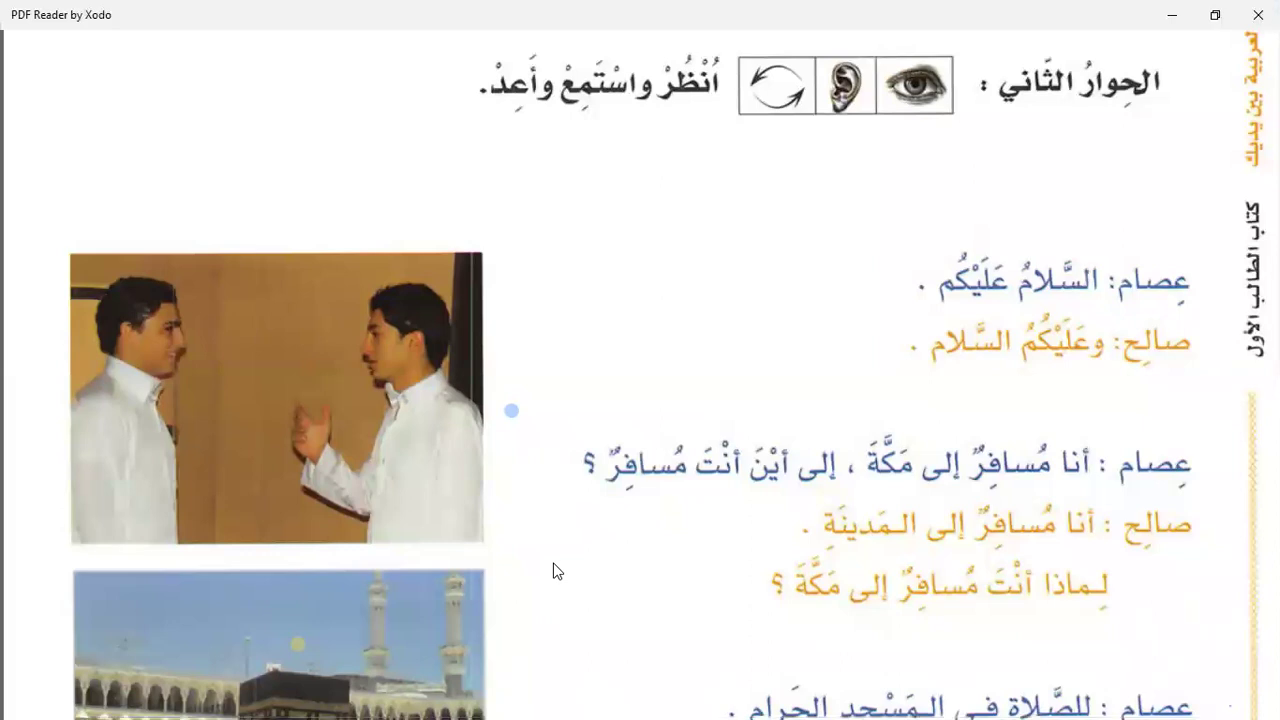
{"action": "scroll", "coordinate": [557, 571], "scroll_direction": "down", "scroll_amount": 3}
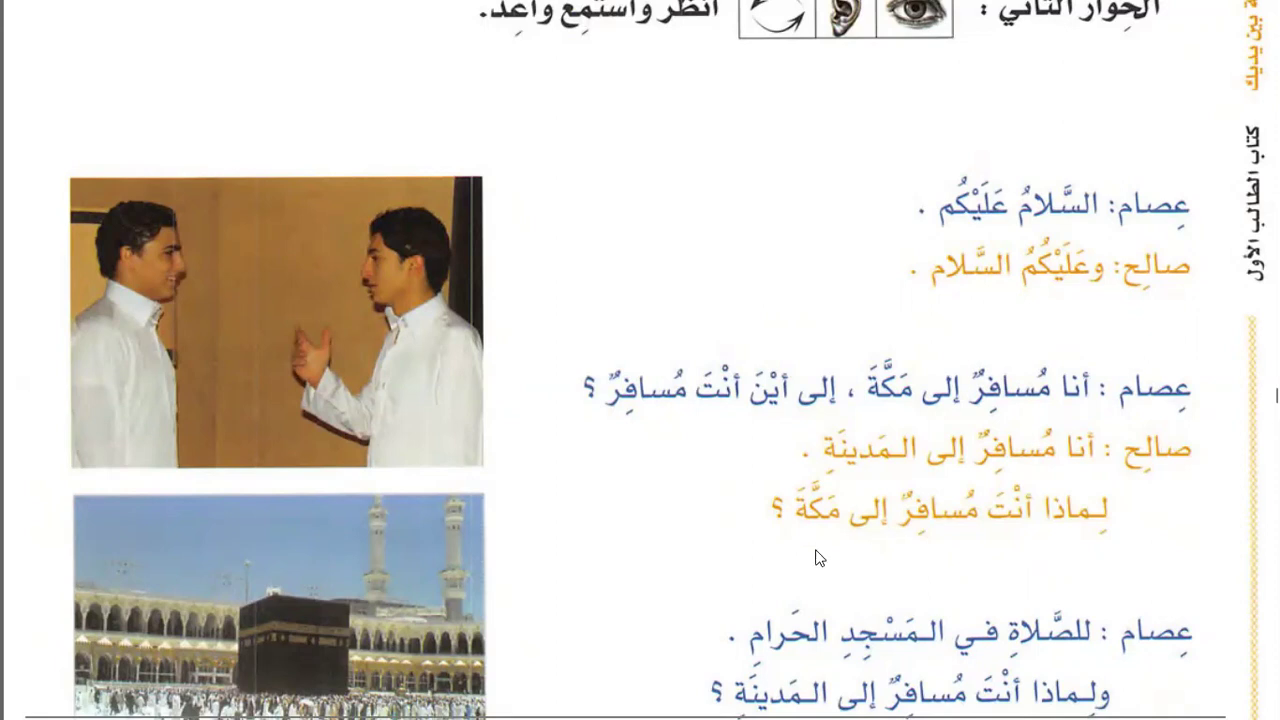
{"action": "scroll", "coordinate": [820, 557], "scroll_direction": "down", "scroll_amount": 3}
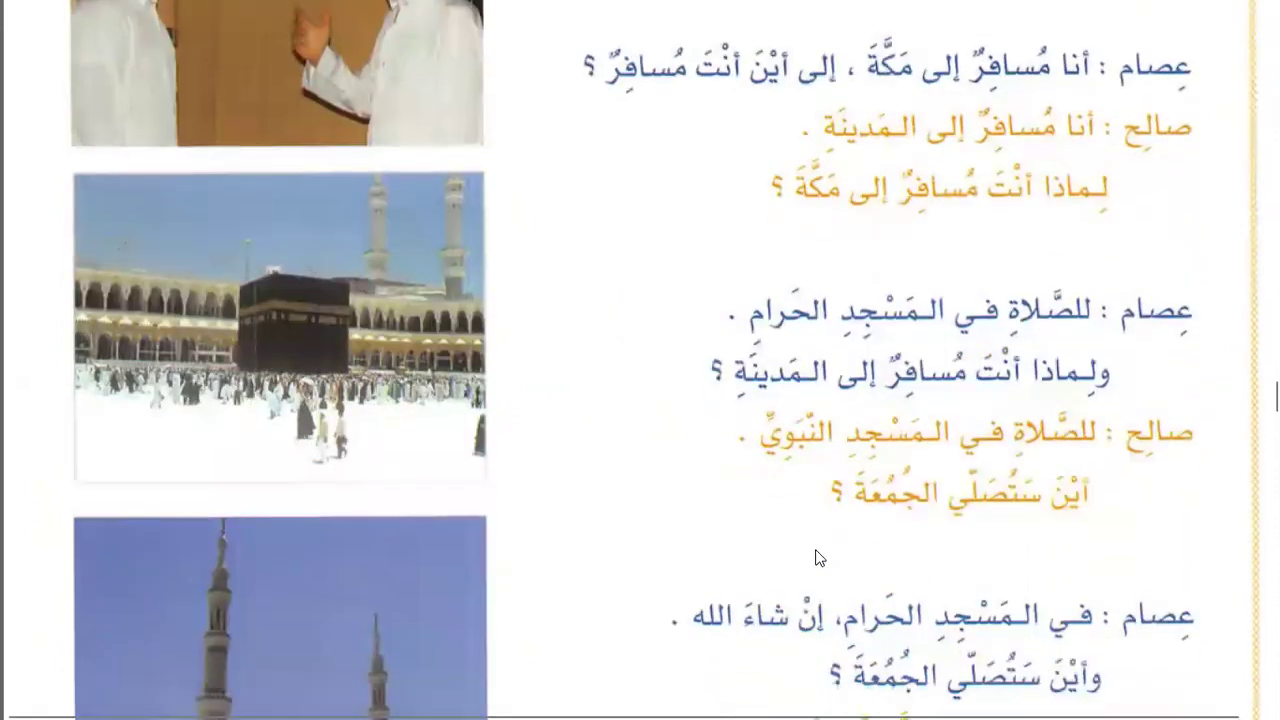